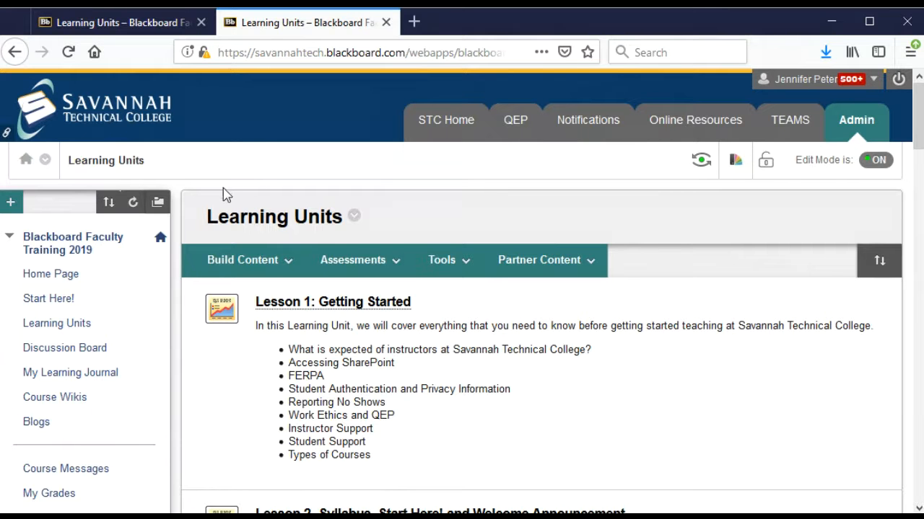
- Open the Lesson 2- Syllabus, Start Here! and Welcome Announcement unit from the course's Learning Units
{"action": "left_click", "coordinate": [69, 329]}
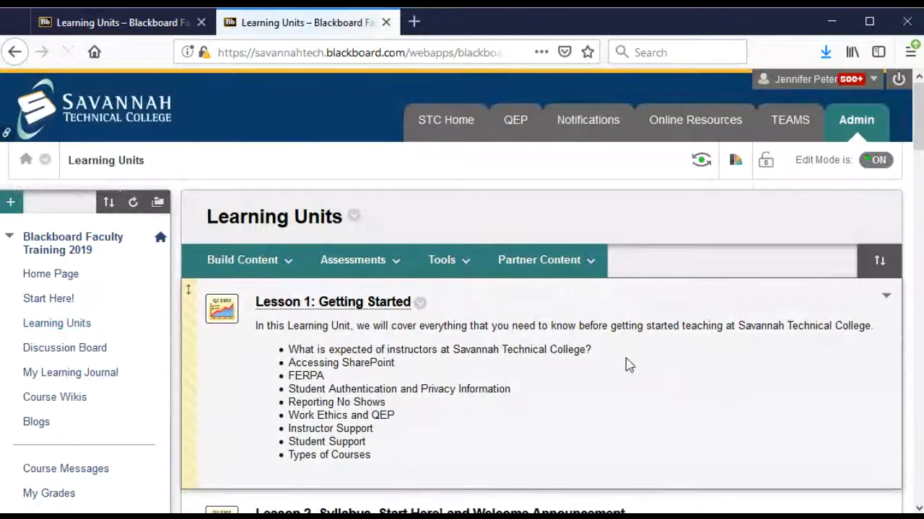
{"action": "scroll", "coordinate": [736, 344], "scroll_direction": "down", "scroll_amount": 5}
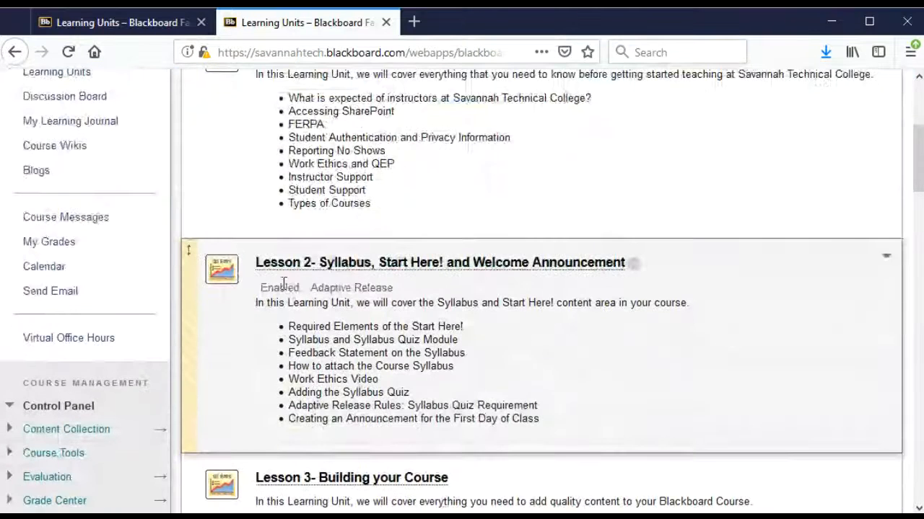
{"action": "left_click", "coordinate": [491, 268]}
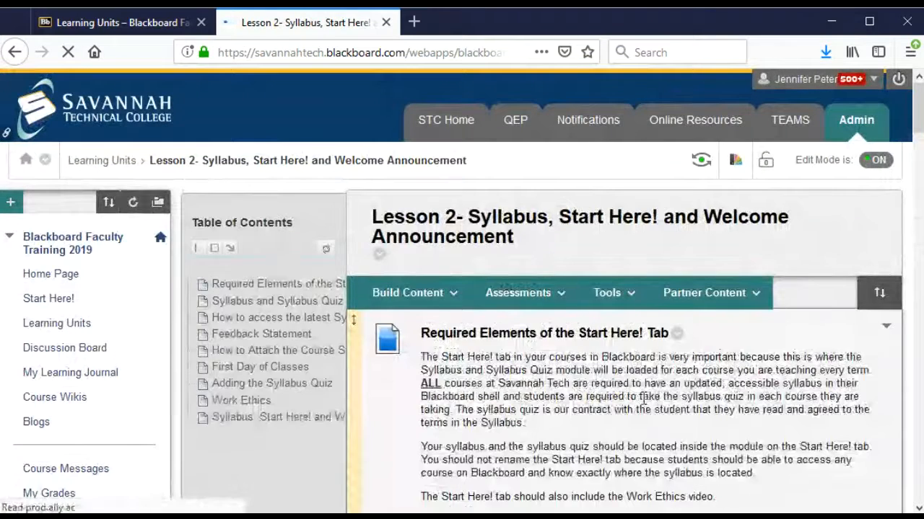
{"action": "scroll", "coordinate": [602, 426], "scroll_direction": "down", "scroll_amount": 2}
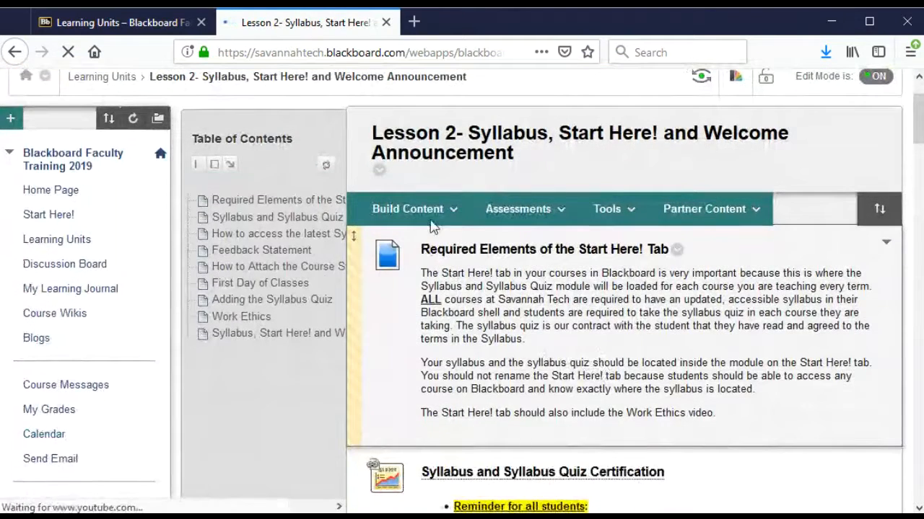
{"action": "left_click", "coordinate": [526, 217]}
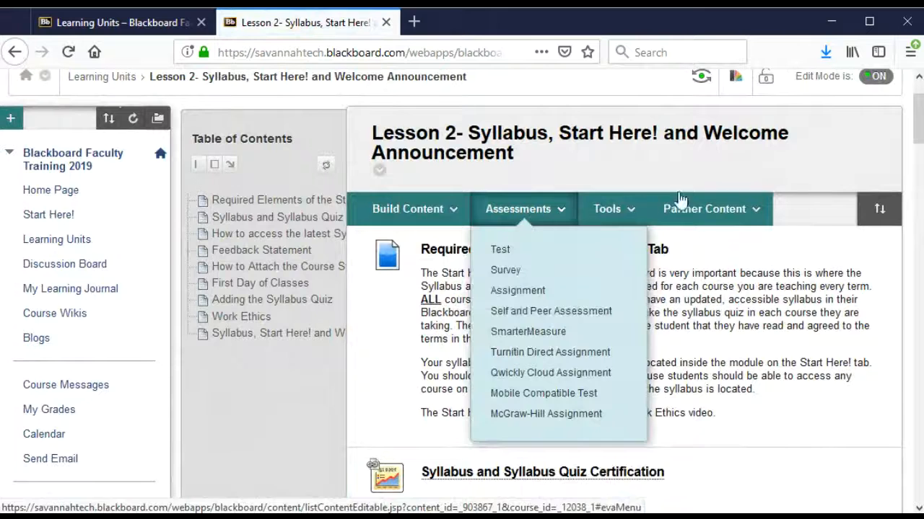
{"action": "left_click", "coordinate": [618, 209]}
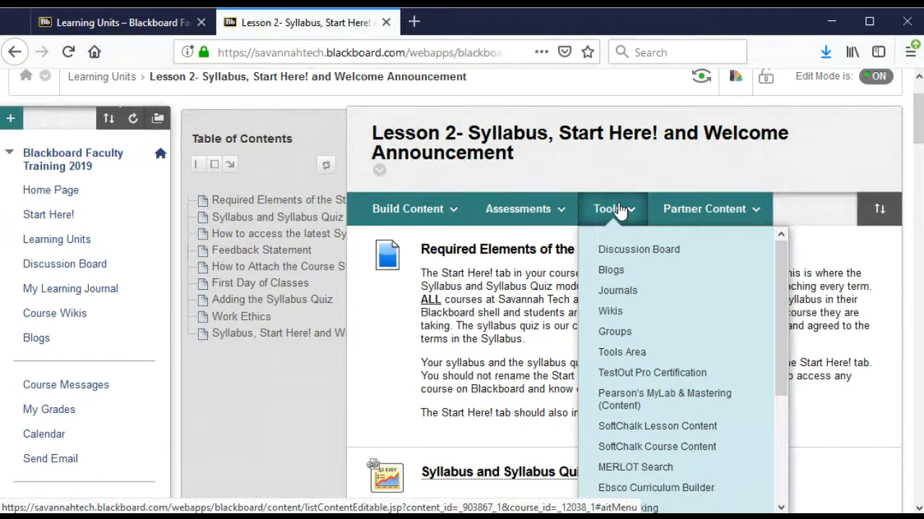
{"action": "left_click", "coordinate": [692, 213]}
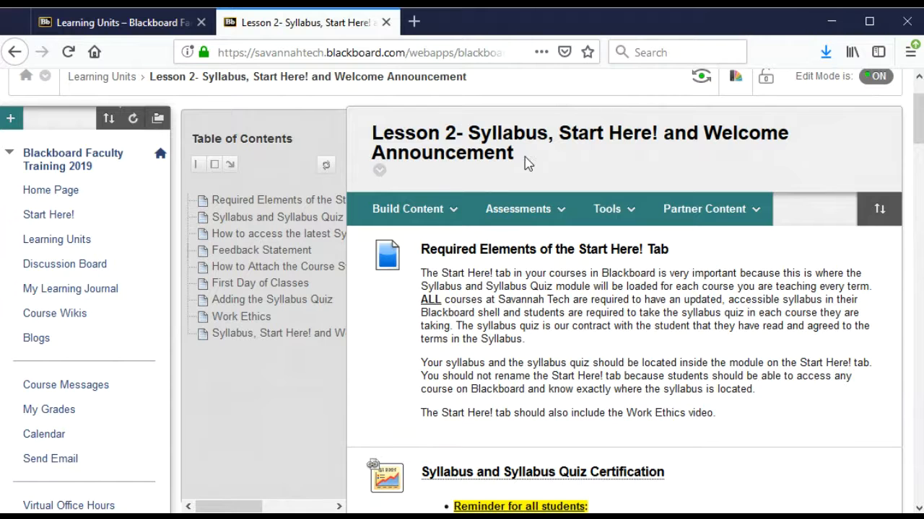
{"action": "left_click", "coordinate": [440, 212]}
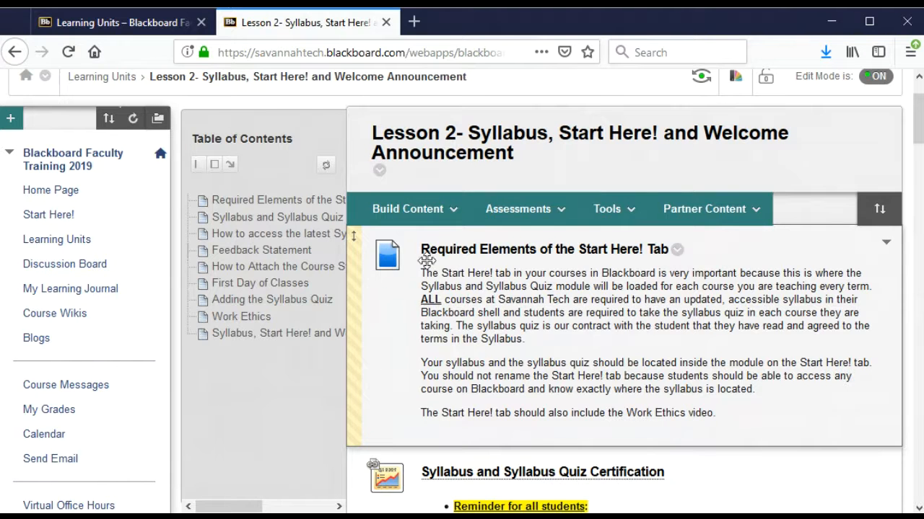
- Create a new content item in the lesson and name it "Test Document"
{"action": "left_click", "coordinate": [424, 215]}
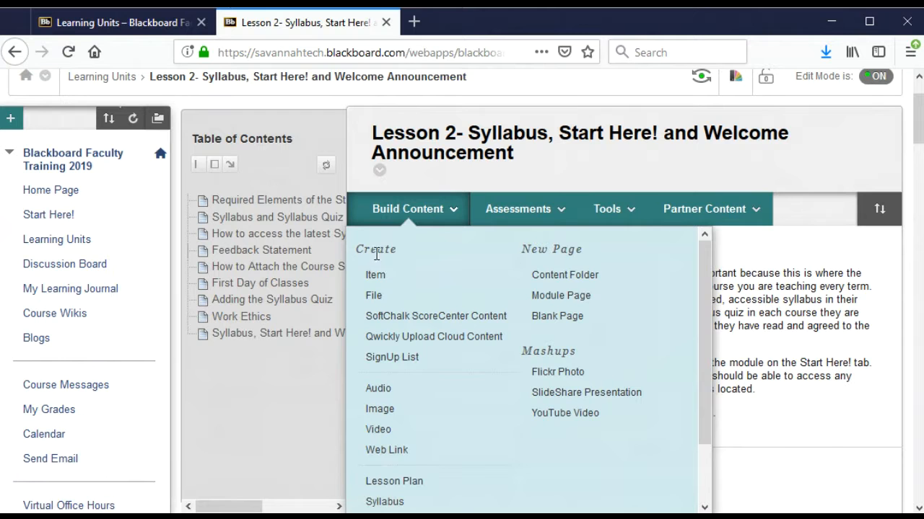
{"action": "left_click", "coordinate": [402, 287]}
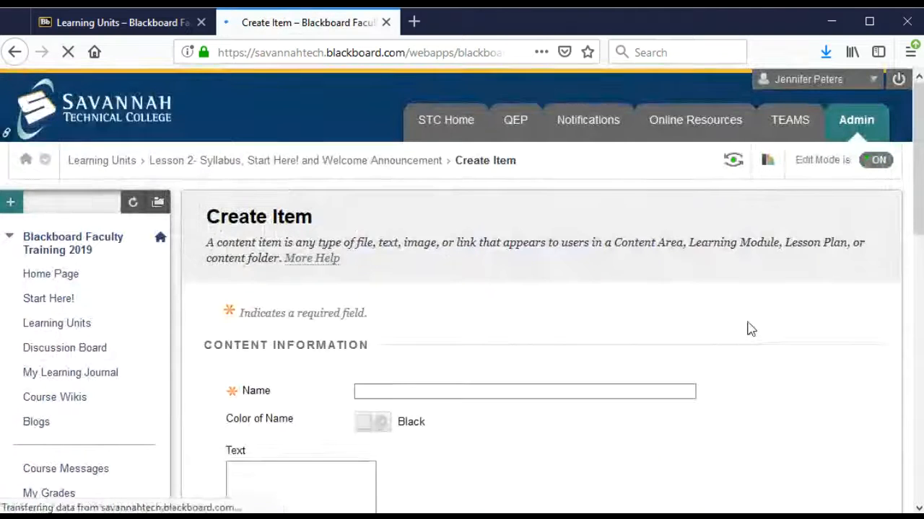
{"action": "scroll", "coordinate": [750, 328], "scroll_direction": "down", "scroll_amount": 2}
{"action": "left_click", "coordinate": [462, 308]}
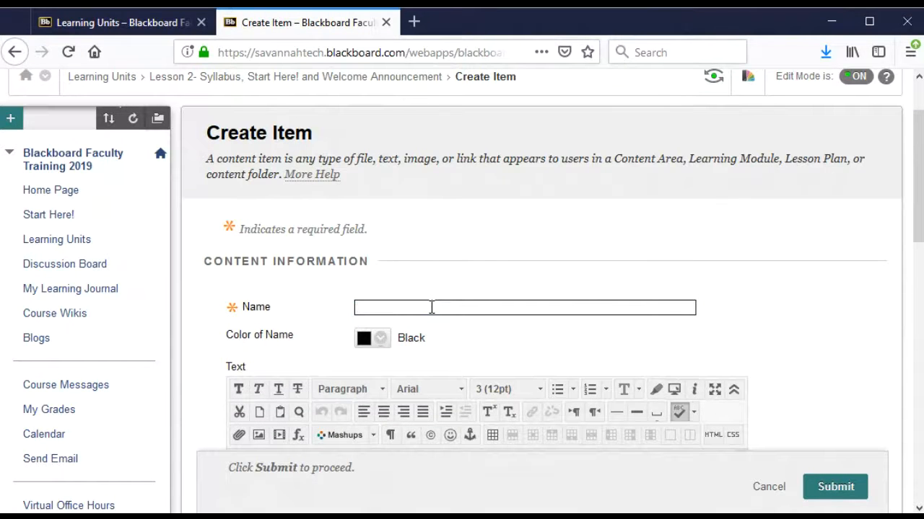
{"action": "type", "text": "Test Document"}
- Enter "This is where I would add text." as the item's body text
{"action": "scroll", "coordinate": [821, 296], "scroll_direction": "down", "scroll_amount": 4}
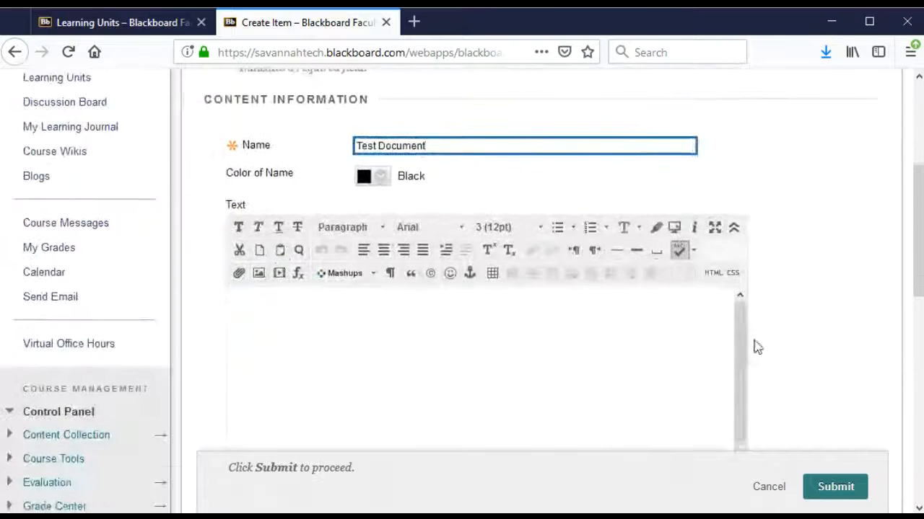
{"action": "left_click", "coordinate": [497, 361]}
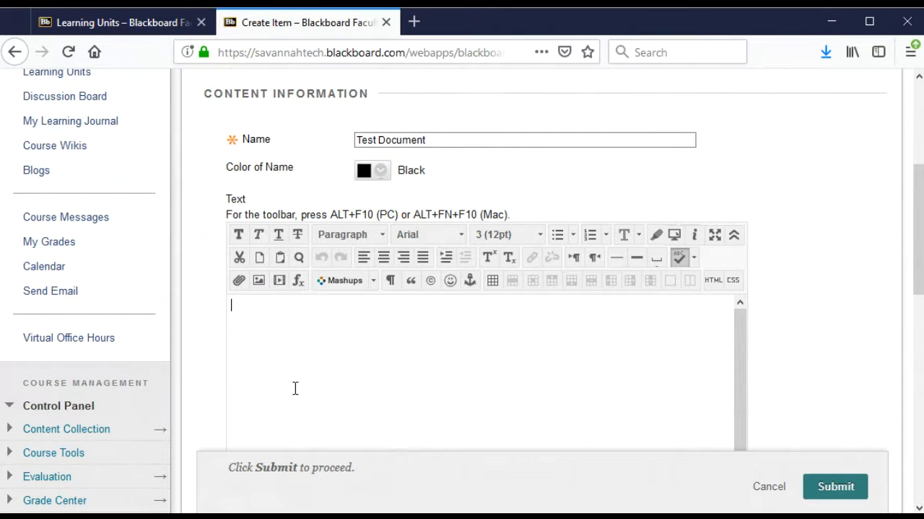
{"action": "type", "text": "This is where I would add text."}
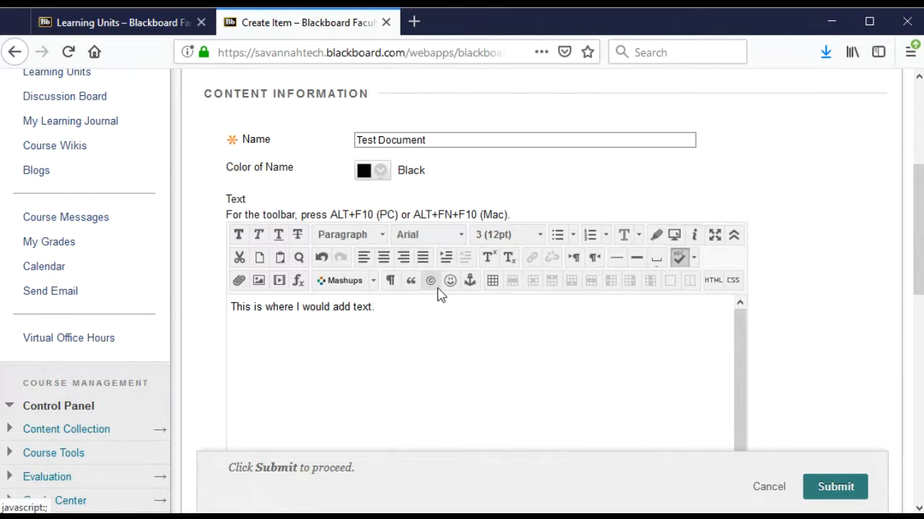
- Collapse the text editor's formatting tools to a single row and expand them again
{"action": "left_click", "coordinate": [735, 236]}
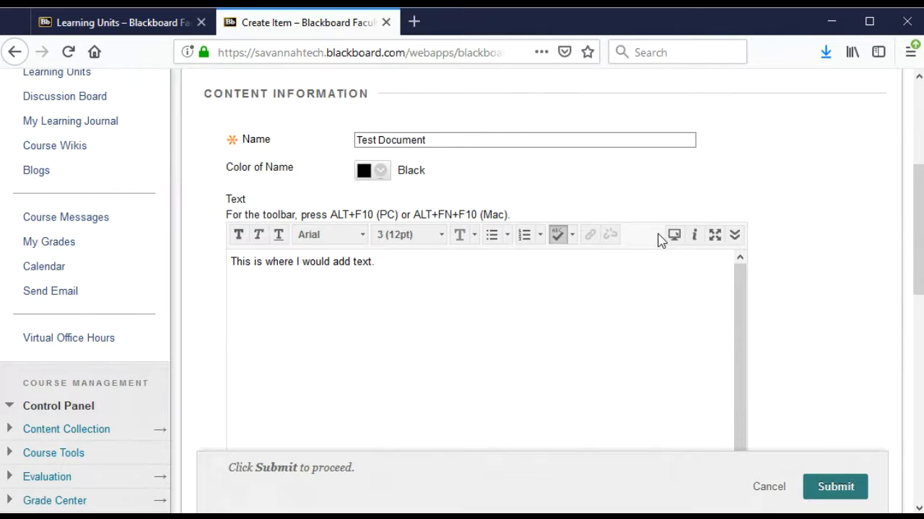
{"action": "left_click", "coordinate": [731, 232]}
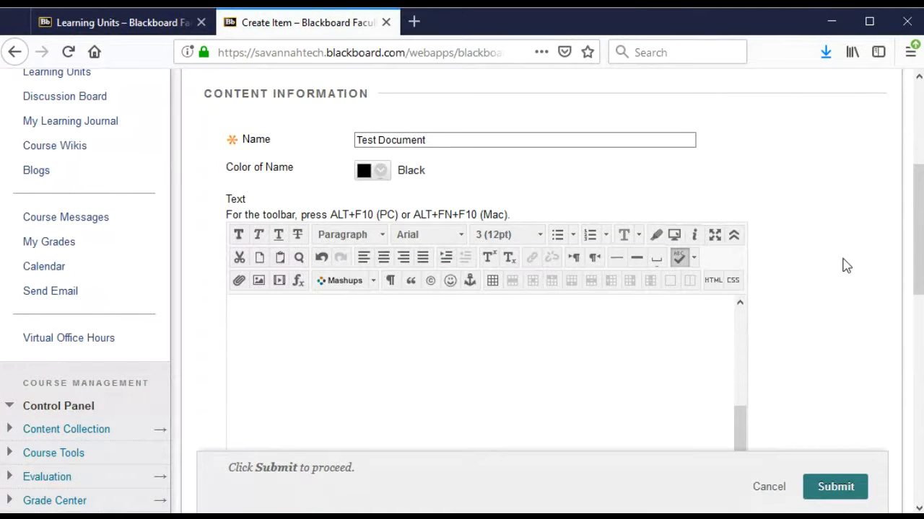
{"action": "scroll", "coordinate": [845, 264], "scroll_direction": "down", "scroll_amount": 4}
{"action": "scroll", "coordinate": [844, 265], "scroll_direction": "down", "scroll_amount": 6}
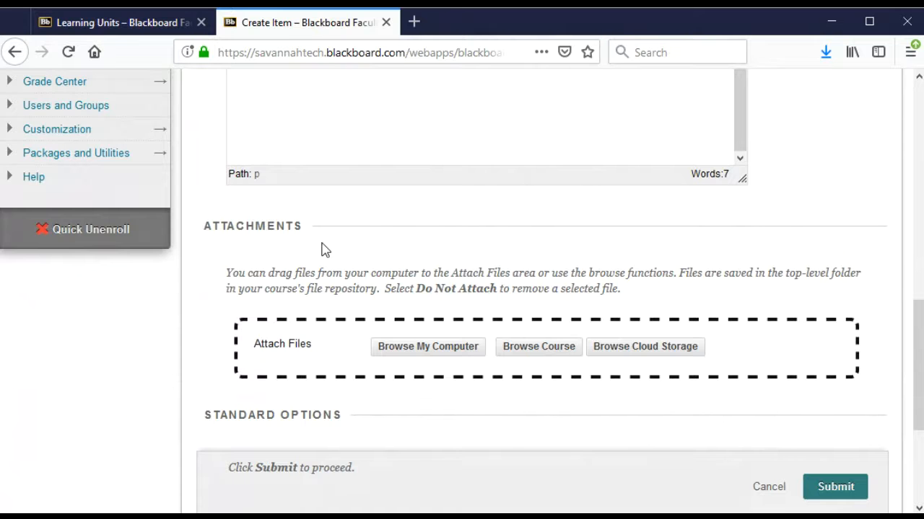
{"action": "scroll", "coordinate": [272, 288], "scroll_direction": "down", "scroll_amount": 2}
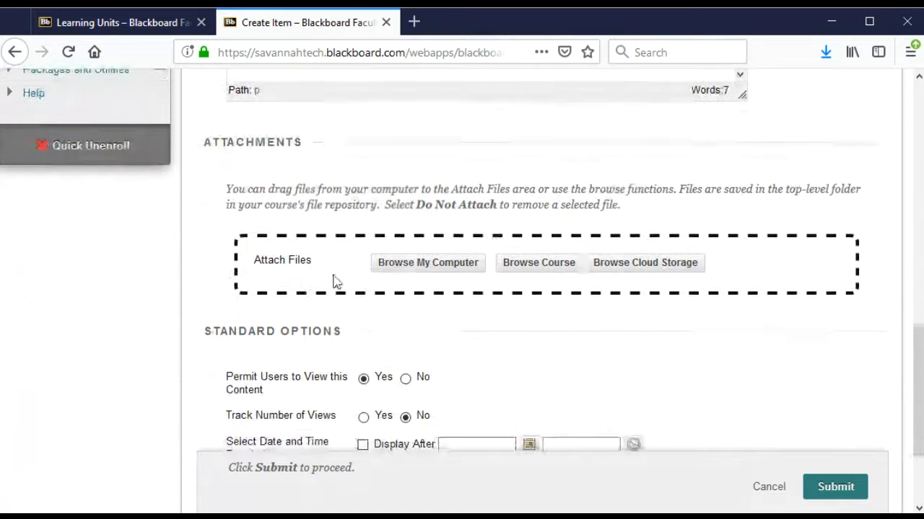
{"action": "left_click", "coordinate": [410, 261]}
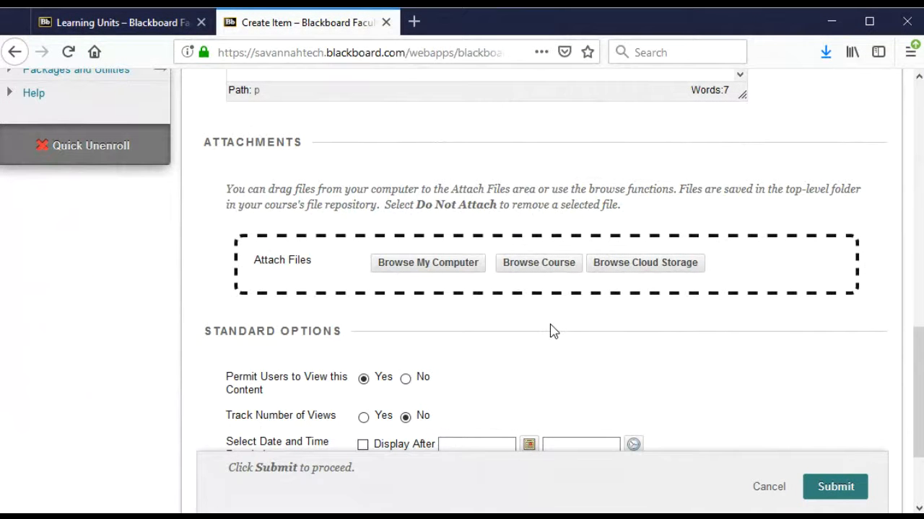
{"action": "left_click", "coordinate": [546, 264]}
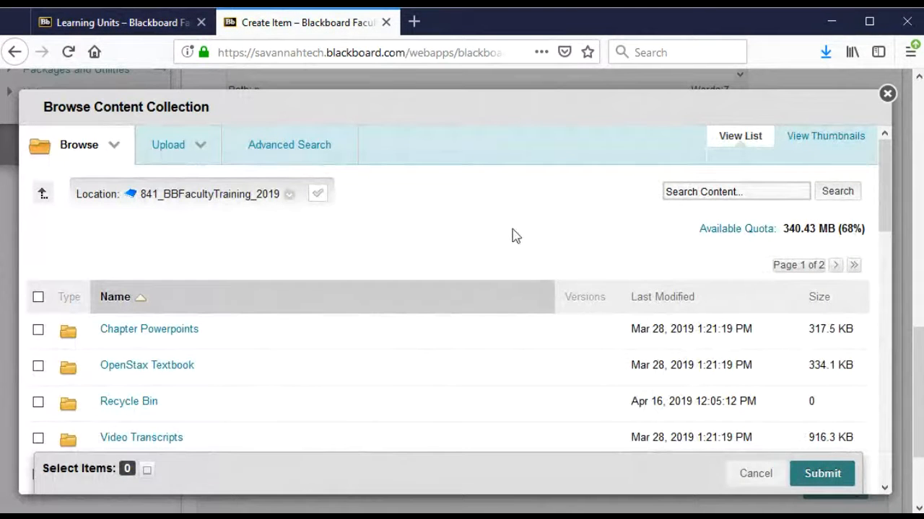
{"action": "scroll", "coordinate": [433, 239], "scroll_direction": "down", "scroll_amount": 5}
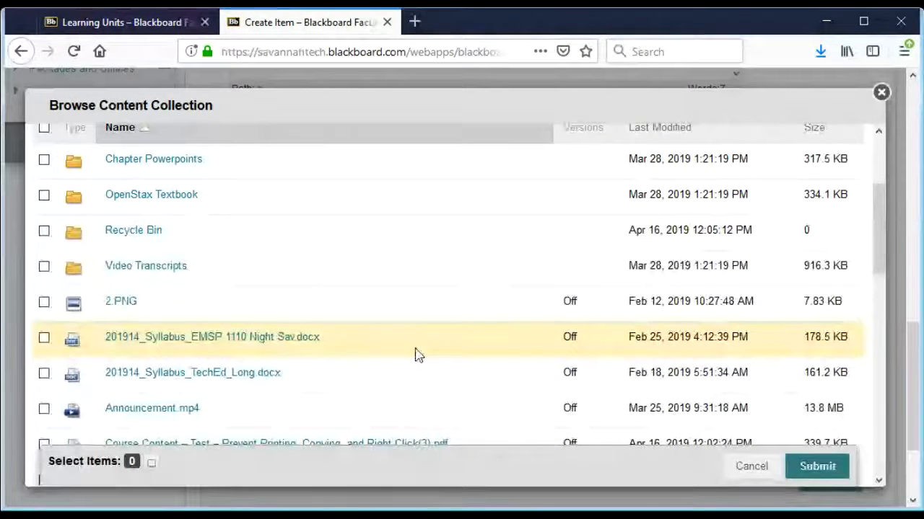
{"action": "left_click", "coordinate": [415, 354]}
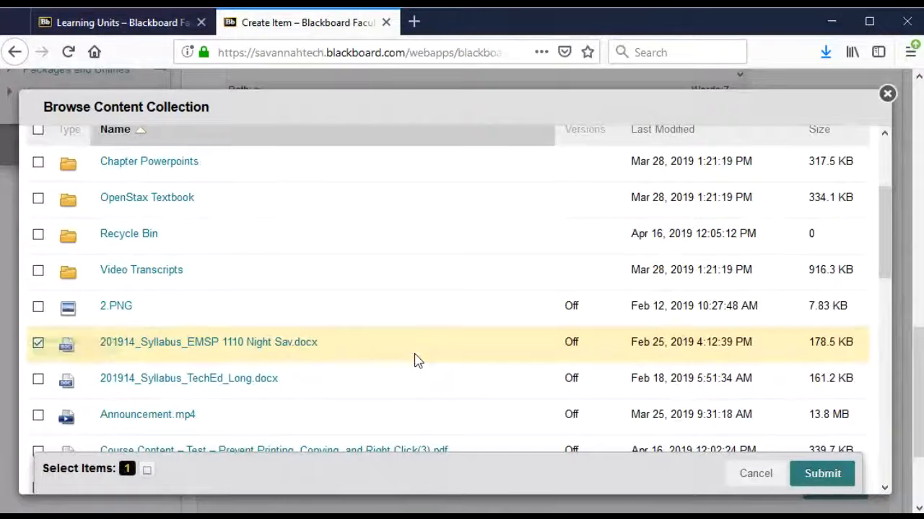
{"action": "left_click", "coordinate": [40, 346]}
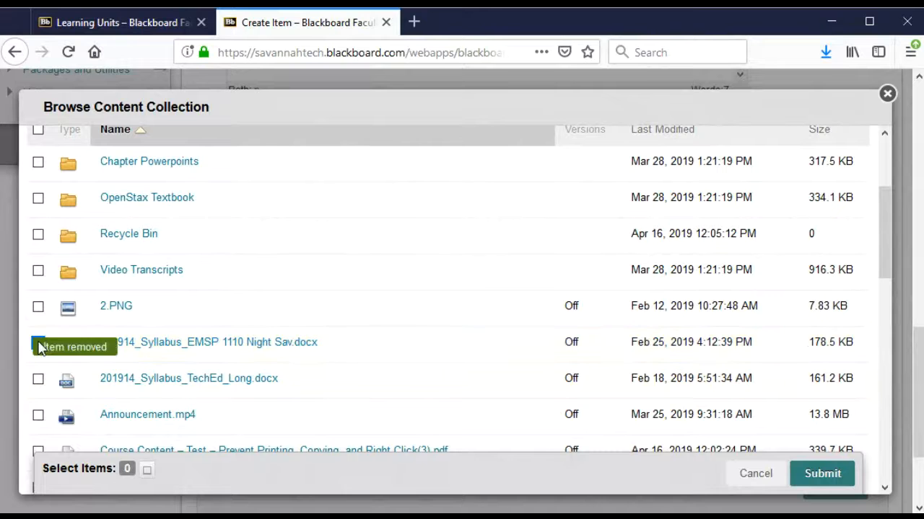
{"action": "scroll", "coordinate": [430, 341], "scroll_direction": "down", "scroll_amount": 2}
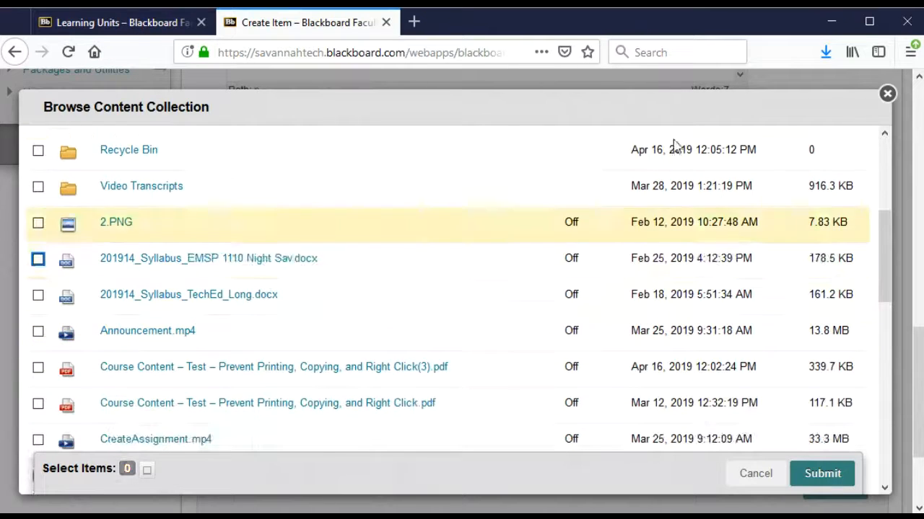
{"action": "left_click", "coordinate": [751, 473]}
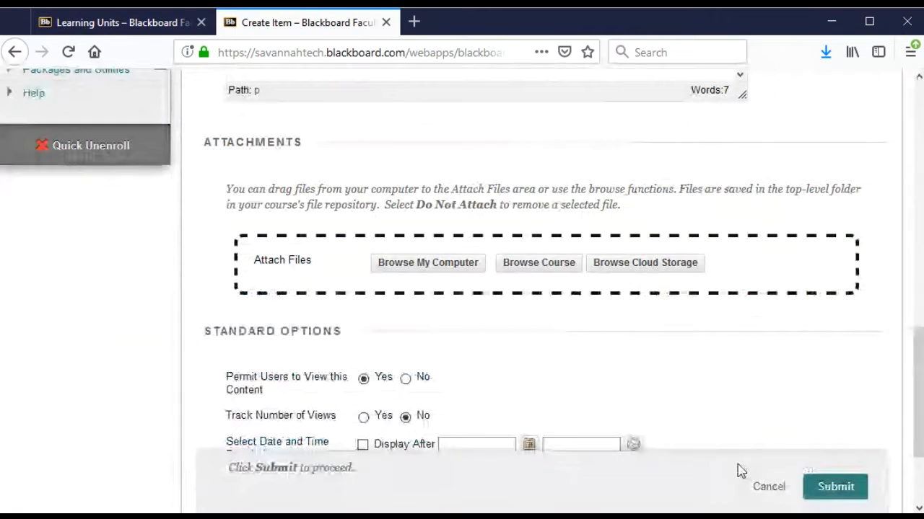
- Attach "Course Content – Test – Prevent Printing, Copying, and Right Click(3).pdf" from the course files to the item
{"action": "left_click", "coordinate": [556, 268]}
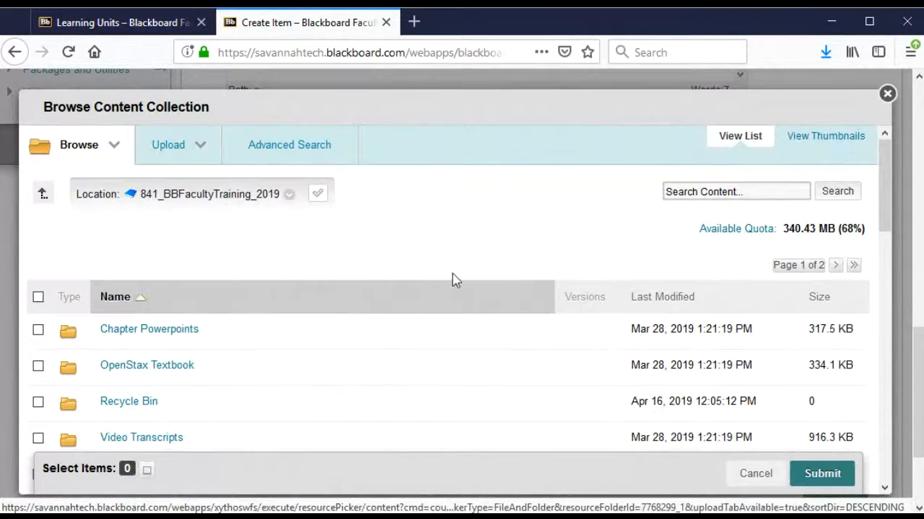
{"action": "scroll", "coordinate": [454, 278], "scroll_direction": "down", "scroll_amount": 3}
{"action": "scroll", "coordinate": [454, 264], "scroll_direction": "down", "scroll_amount": 3}
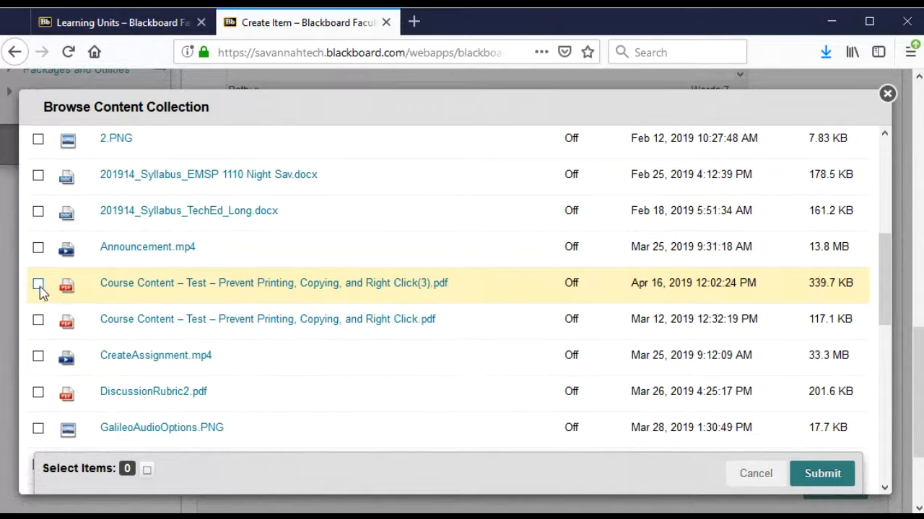
{"action": "left_click", "coordinate": [38, 285]}
{"action": "left_click", "coordinate": [813, 474]}
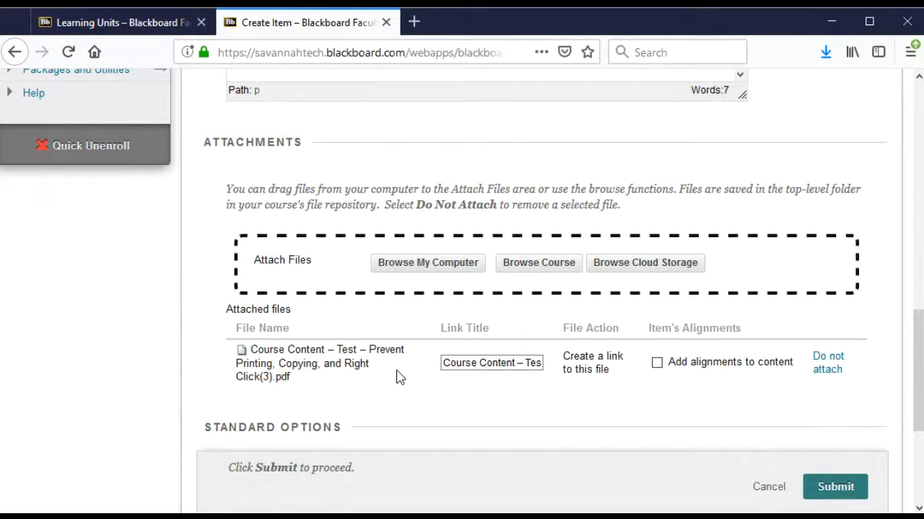
- View the cloud storage services available for attachments, dismissing the shared computer notice, and close the chooser without connecting one
{"action": "left_click", "coordinate": [629, 261]}
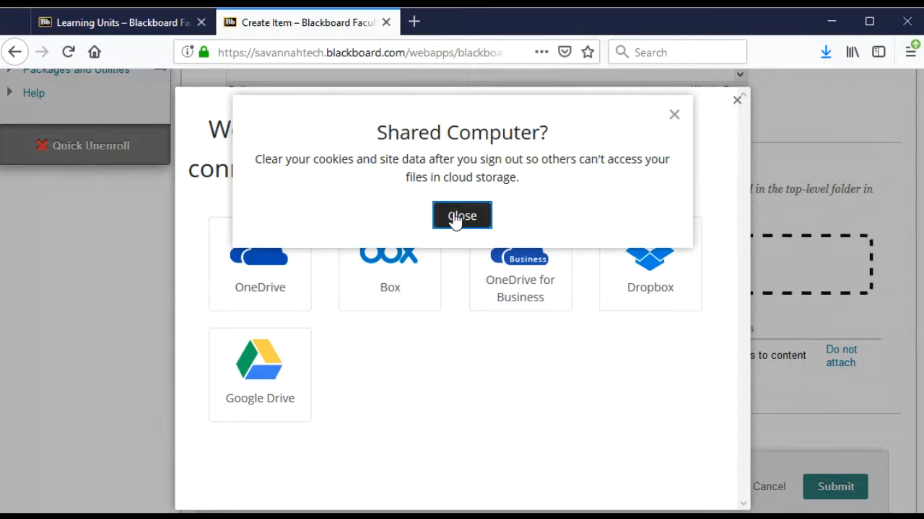
{"action": "left_click", "coordinate": [454, 218]}
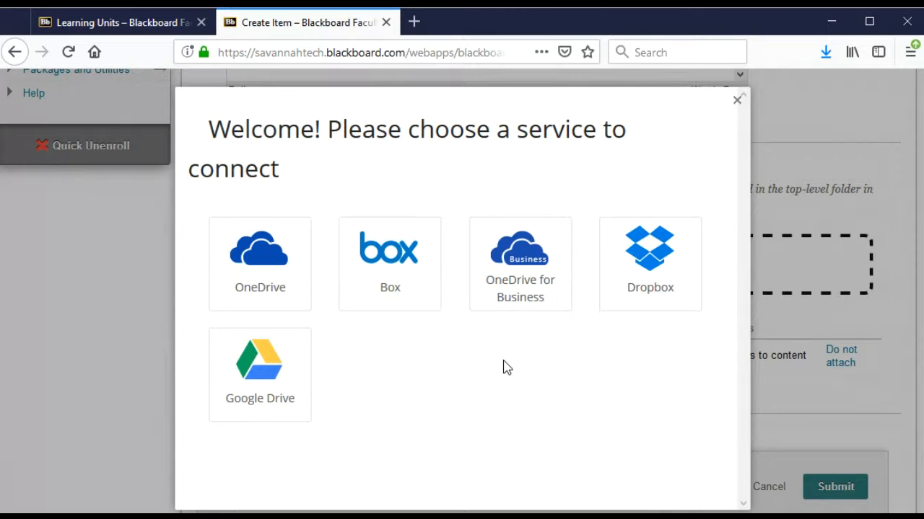
{"action": "left_click", "coordinate": [740, 100]}
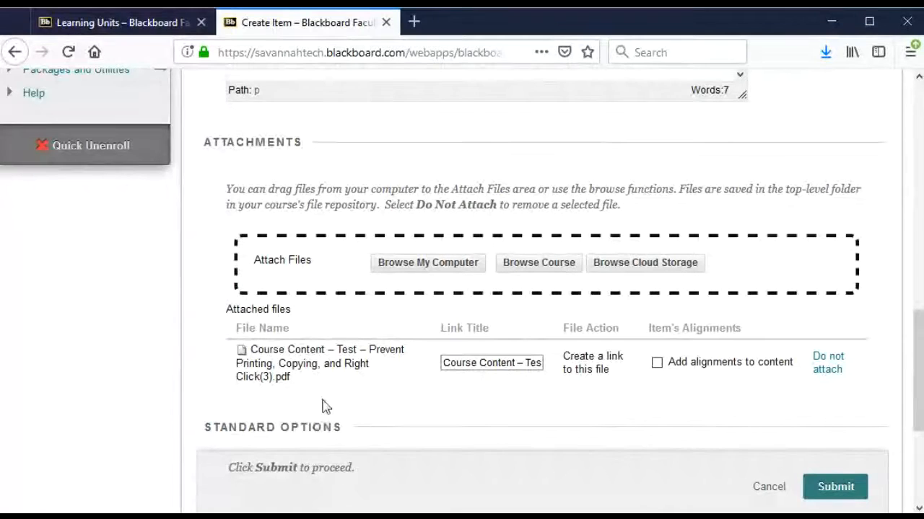
- Enable the Display After restriction for the item and set its date to 04/30/2019
{"action": "scroll", "coordinate": [351, 329], "scroll_direction": "down", "scroll_amount": 4}
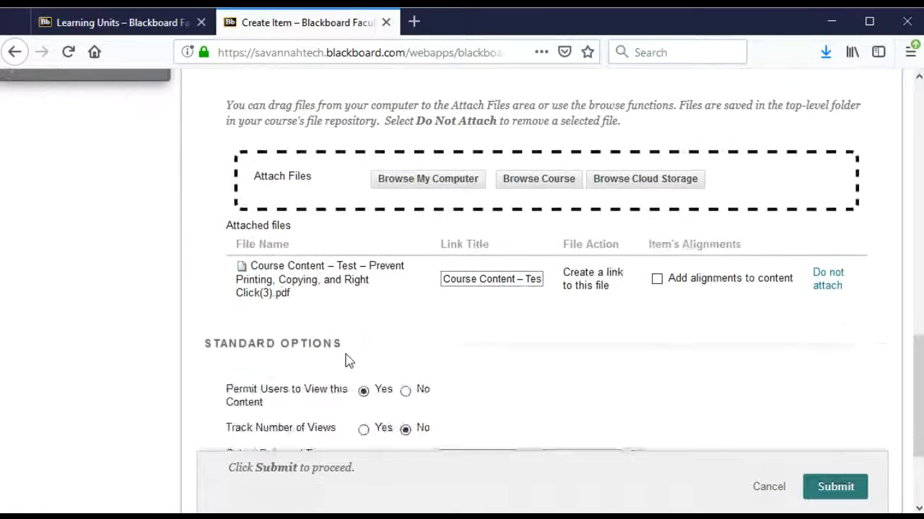
{"action": "scroll", "coordinate": [202, 278], "scroll_direction": "down", "scroll_amount": 2}
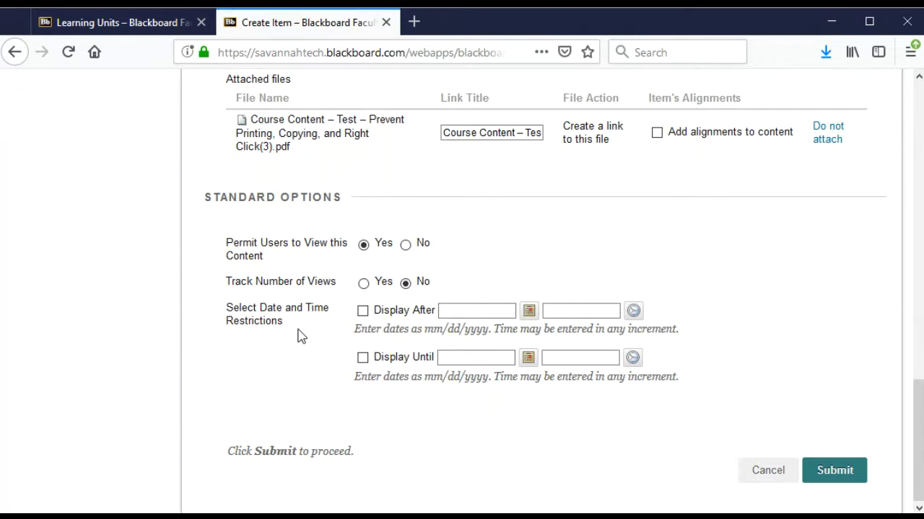
{"action": "left_click", "coordinate": [363, 312]}
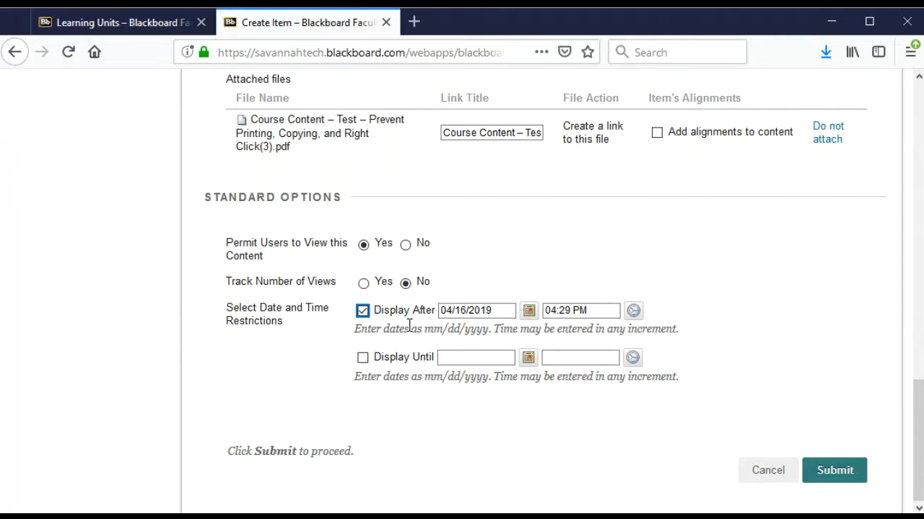
{"action": "left_click", "coordinate": [528, 310]}
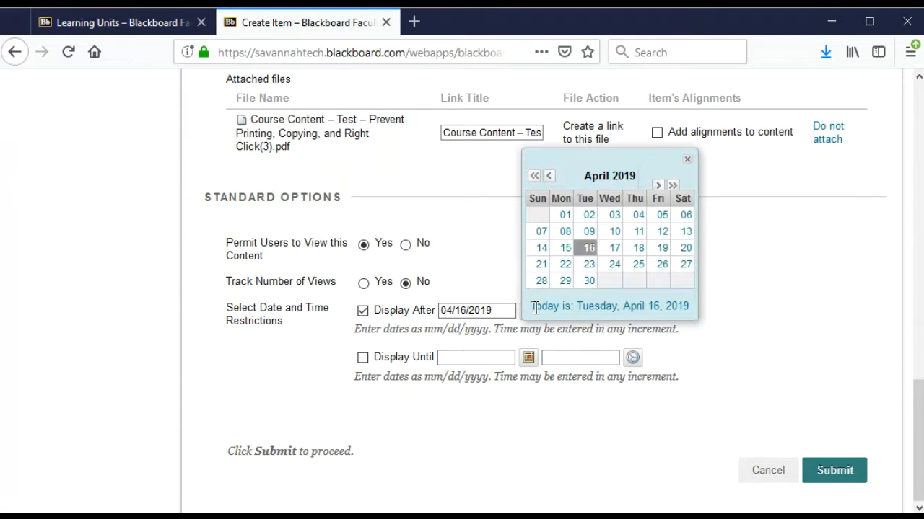
{"action": "left_click", "coordinate": [590, 281]}
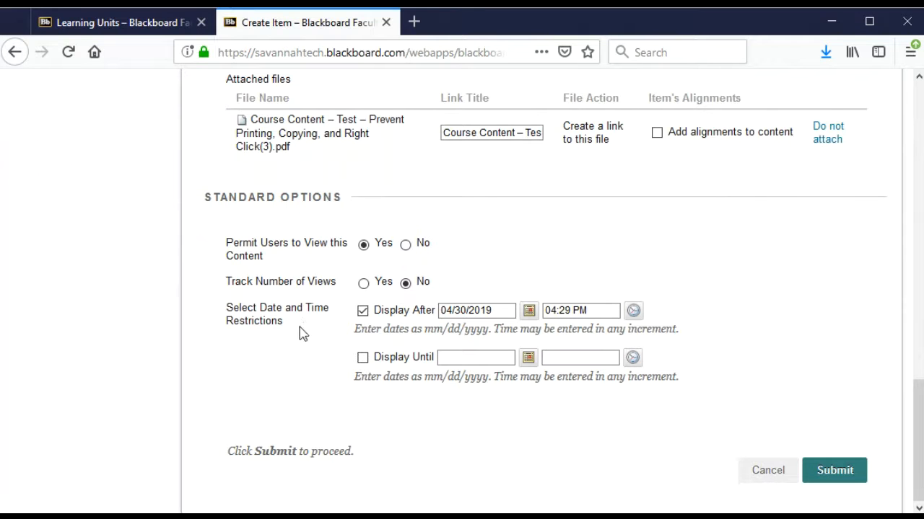
- Turn the item's Display Until restriction on and off again, and set Track Number of Views back to No
{"action": "left_click", "coordinate": [362, 359]}
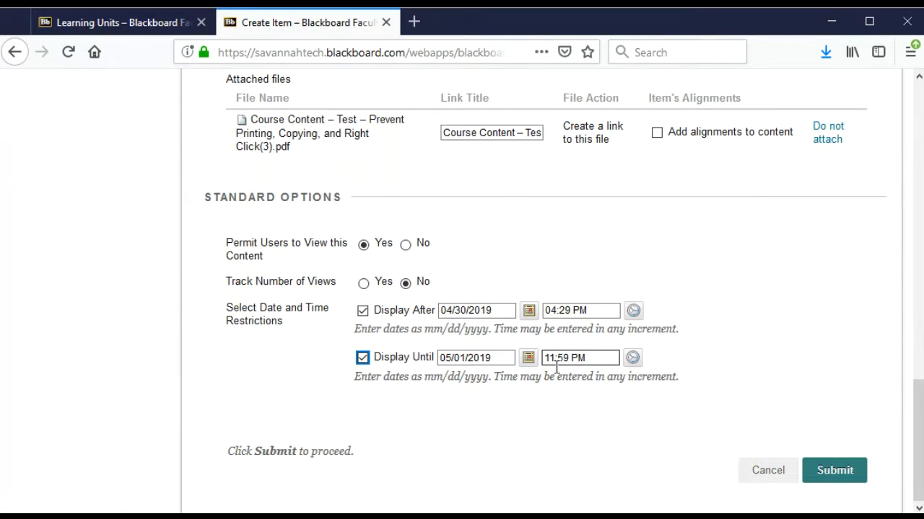
{"action": "left_click", "coordinate": [363, 357]}
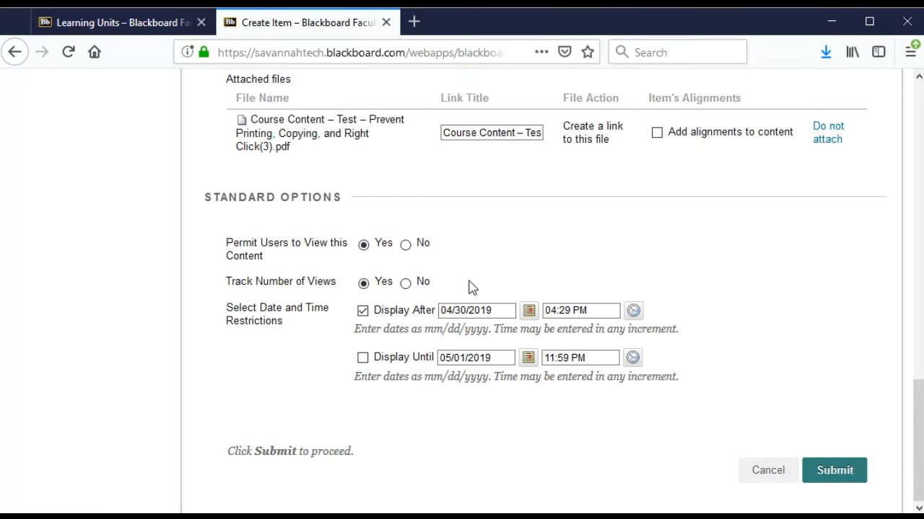
{"action": "left_click", "coordinate": [405, 283]}
- Look back over the item's attachment, name and text, and submit the new Test Document item
{"action": "scroll", "coordinate": [693, 373], "scroll_direction": "up", "scroll_amount": 10}
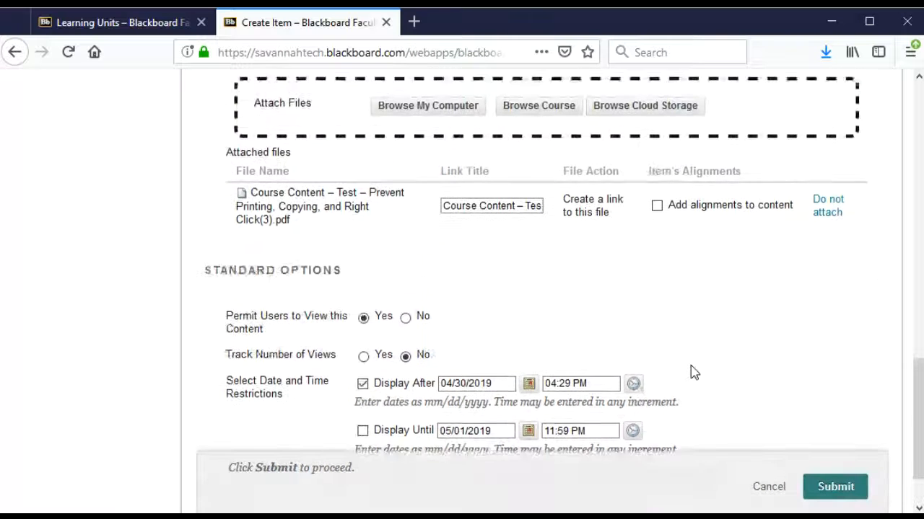
{"action": "scroll", "coordinate": [351, 331], "scroll_direction": "up", "scroll_amount": 10}
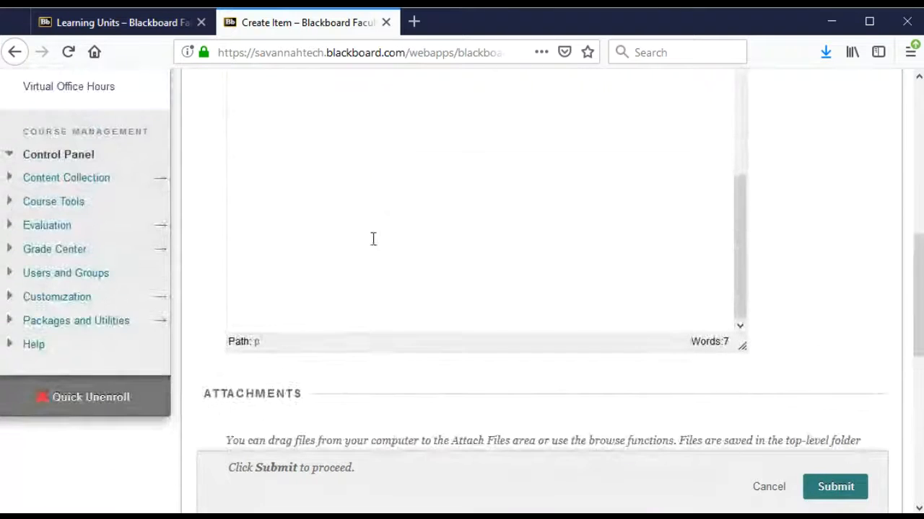
{"action": "scroll", "coordinate": [575, 422], "scroll_direction": "down", "scroll_amount": 3}
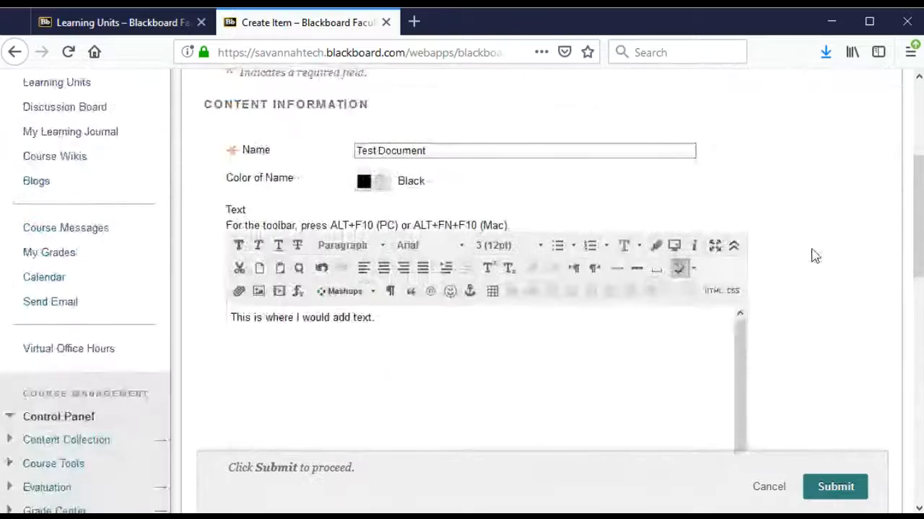
{"action": "left_click", "coordinate": [834, 492]}
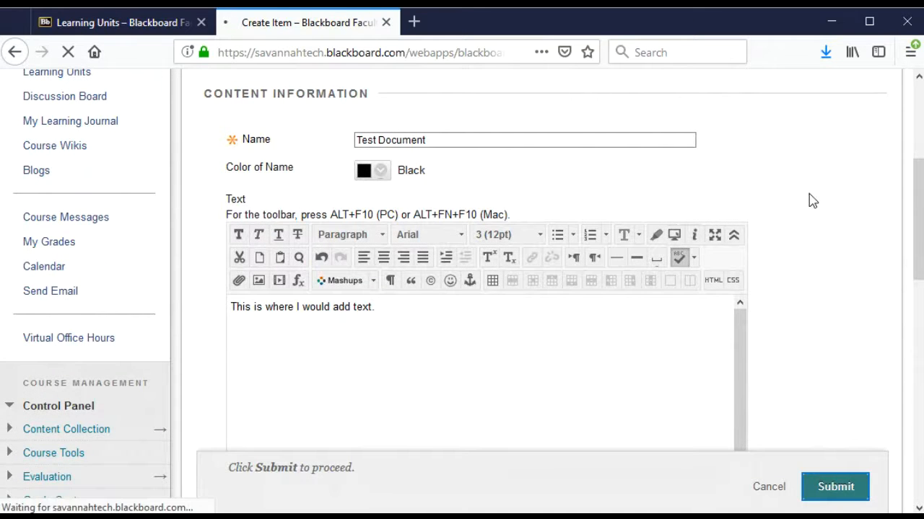
- Examine the Test Document item's icon, availability, attached file and text at the end of the lesson, comparing it with the other lesson items
{"action": "scroll", "coordinate": [830, 289], "scroll_direction": "down", "scroll_amount": 2}
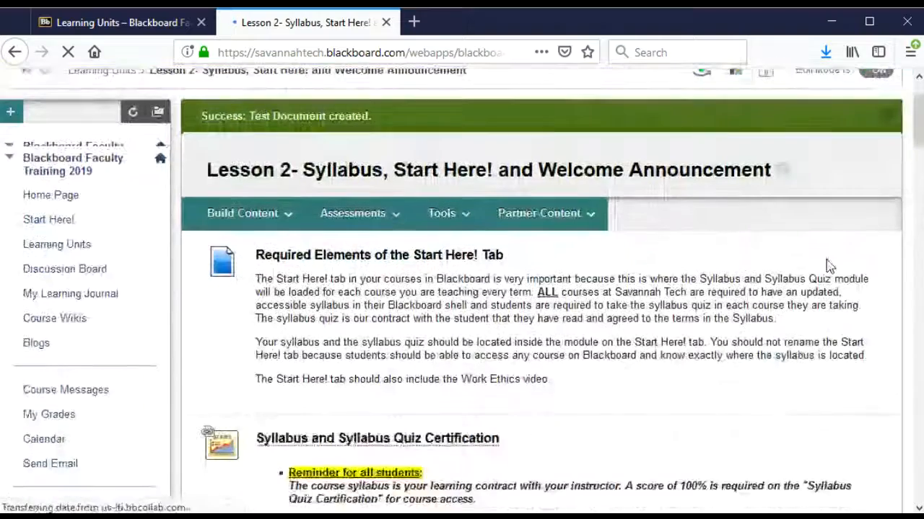
{"action": "scroll", "coordinate": [832, 295], "scroll_direction": "down", "scroll_amount": 10}
{"action": "scroll", "coordinate": [835, 307], "scroll_direction": "down", "scroll_amount": 15}
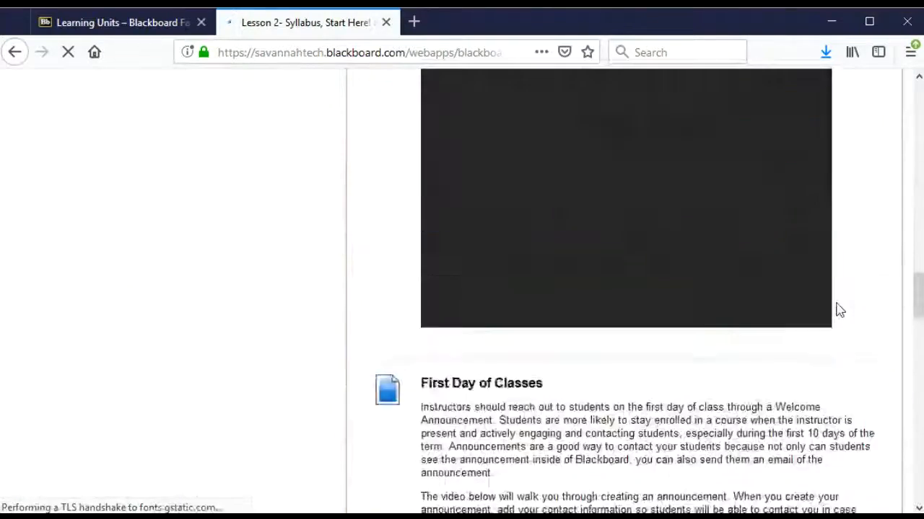
{"action": "scroll", "coordinate": [834, 310], "scroll_direction": "down", "scroll_amount": 10}
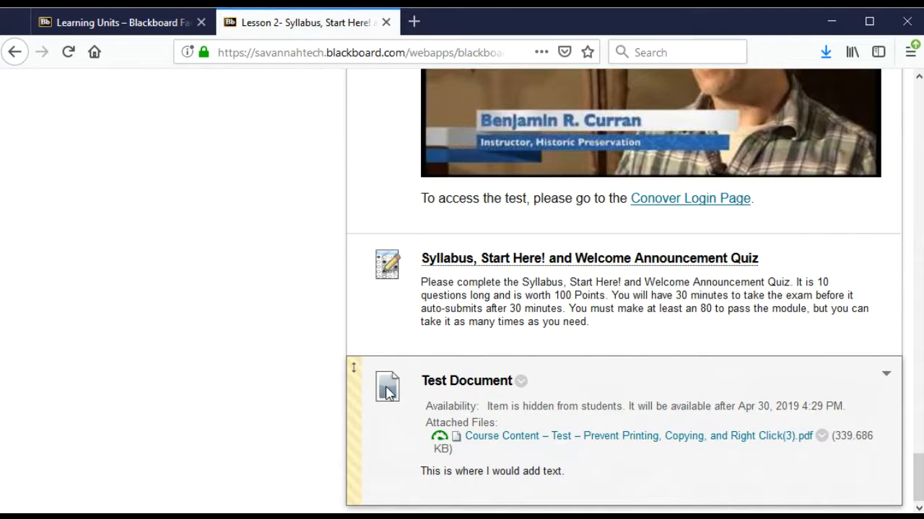
{"action": "scroll", "coordinate": [324, 299], "scroll_direction": "up", "scroll_amount": 10}
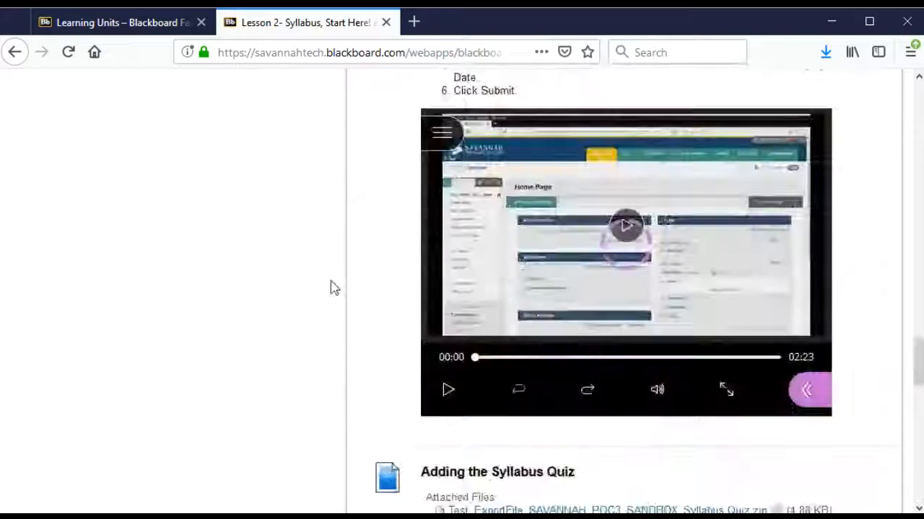
{"action": "scroll", "coordinate": [336, 286], "scroll_direction": "down", "scroll_amount": 7}
{"action": "scroll", "coordinate": [433, 137], "scroll_direction": "up", "scroll_amount": 3}
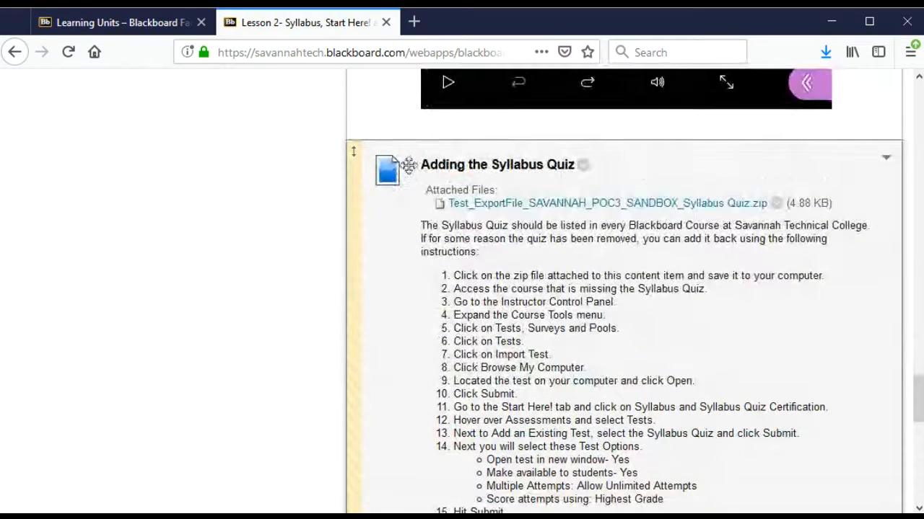
{"action": "scroll", "coordinate": [250, 375], "scroll_direction": "down", "scroll_amount": 10}
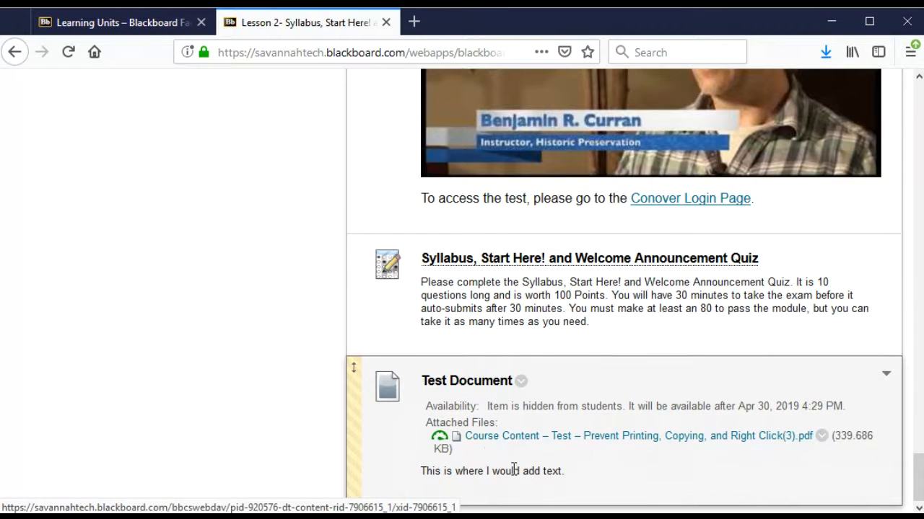
{"action": "scroll", "coordinate": [293, 292], "scroll_direction": "up", "scroll_amount": 10}
{"action": "scroll", "coordinate": [307, 315], "scroll_direction": "up", "scroll_amount": 5}
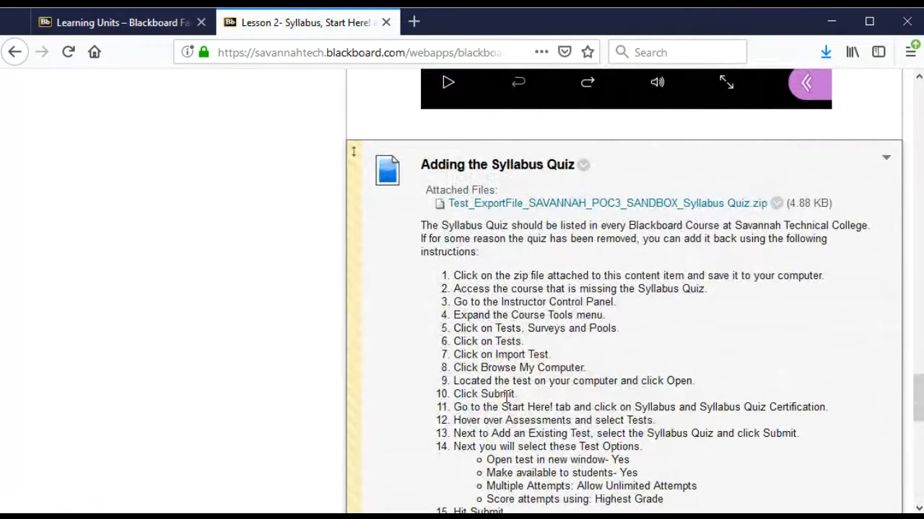
{"action": "scroll", "coordinate": [377, 305], "scroll_direction": "up", "scroll_amount": 10}
{"action": "scroll", "coordinate": [412, 310], "scroll_direction": "up", "scroll_amount": 20}
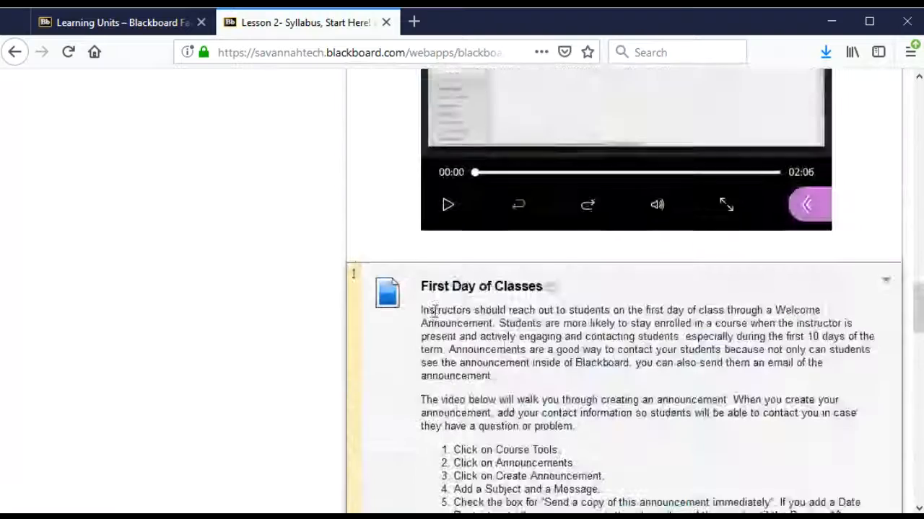
{"action": "scroll", "coordinate": [449, 303], "scroll_direction": "up", "scroll_amount": 8}
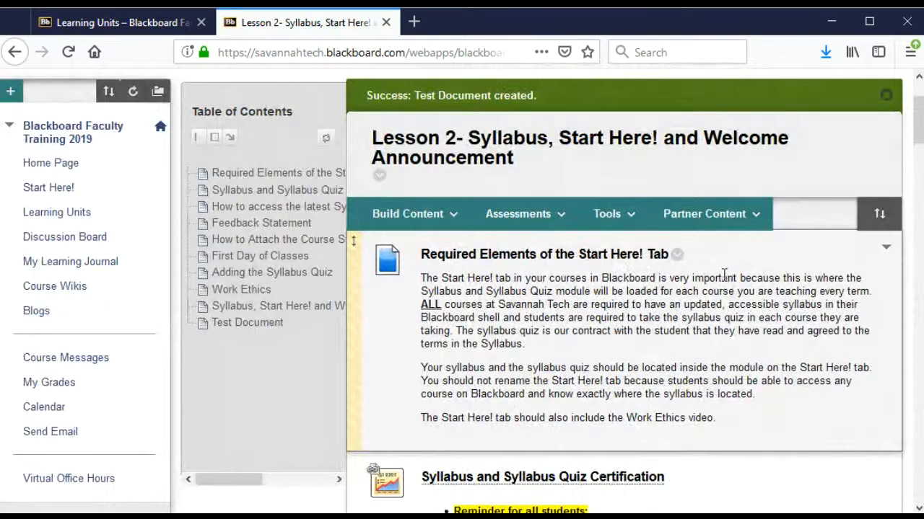
- Open the Test Document item for editing, look over its name and text, and cancel the edit without saving
{"action": "left_click_drag", "start_coordinate": [919, 133], "coordinate": [919, 473]}
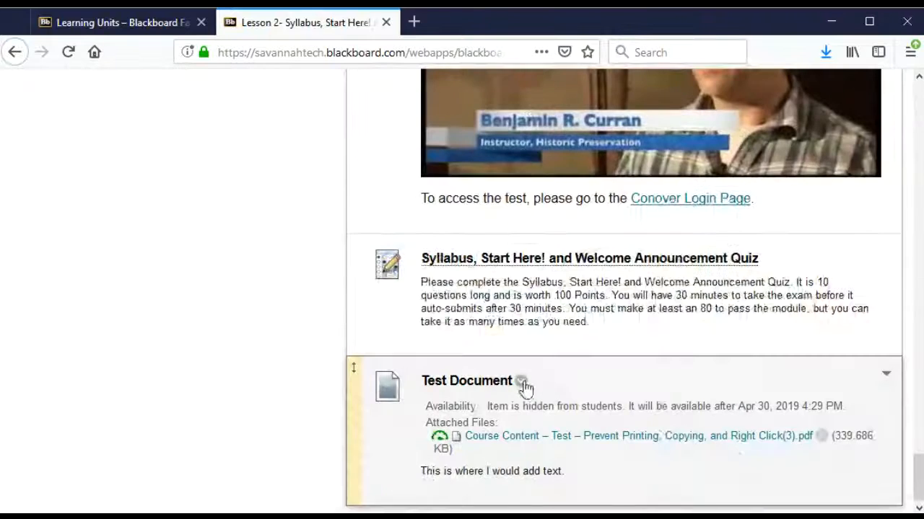
{"action": "left_click", "coordinate": [522, 382]}
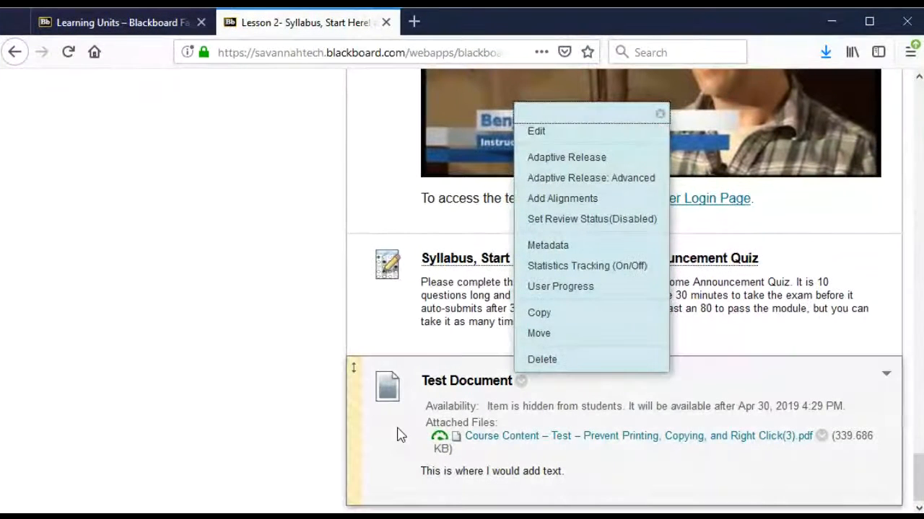
{"action": "left_click", "coordinate": [400, 435]}
{"action": "left_click", "coordinate": [521, 383]}
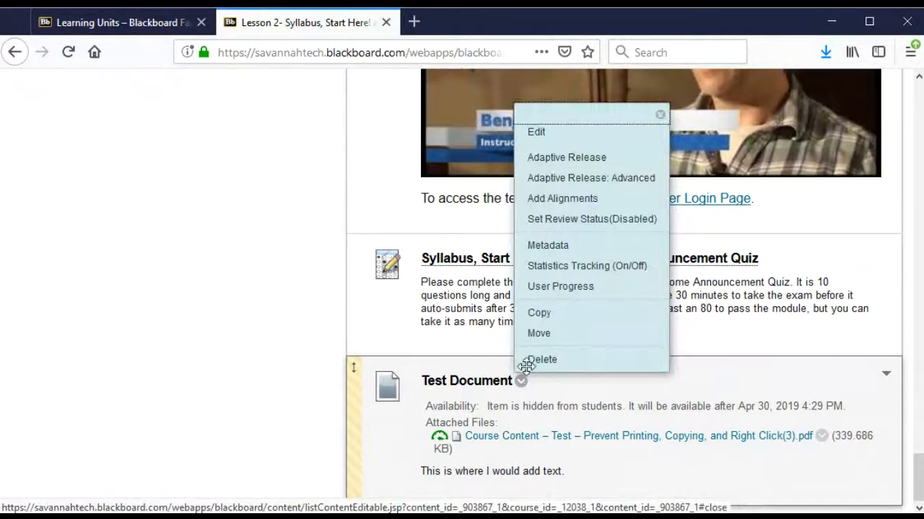
{"action": "left_click", "coordinate": [583, 134]}
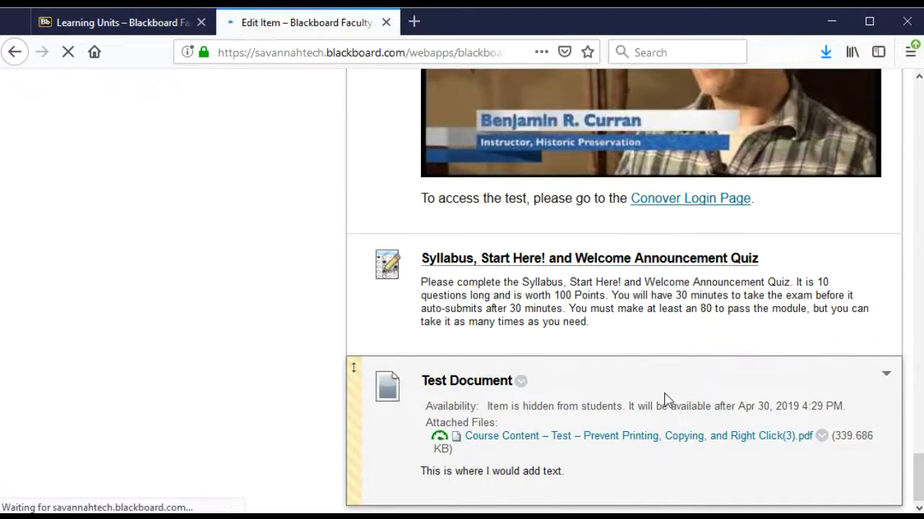
{"action": "scroll", "coordinate": [683, 268], "scroll_direction": "down", "scroll_amount": 3}
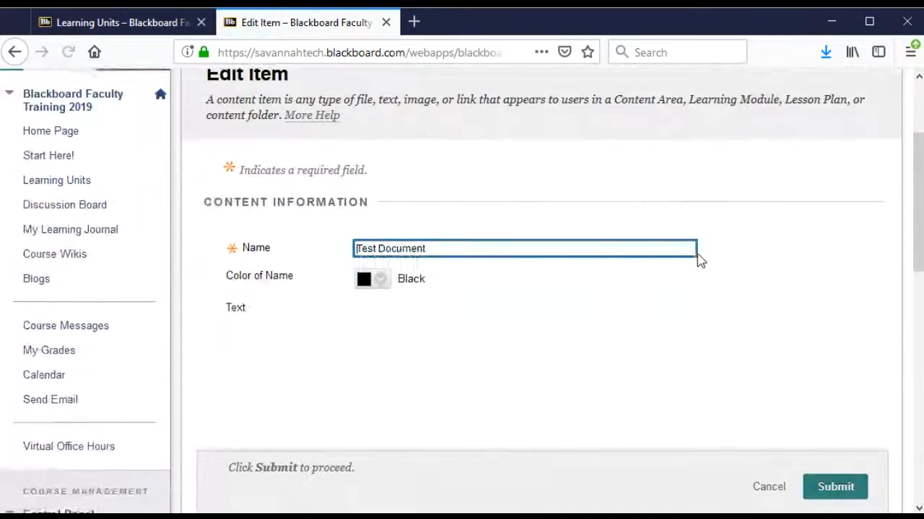
{"action": "scroll", "coordinate": [625, 367], "scroll_direction": "down", "scroll_amount": 3}
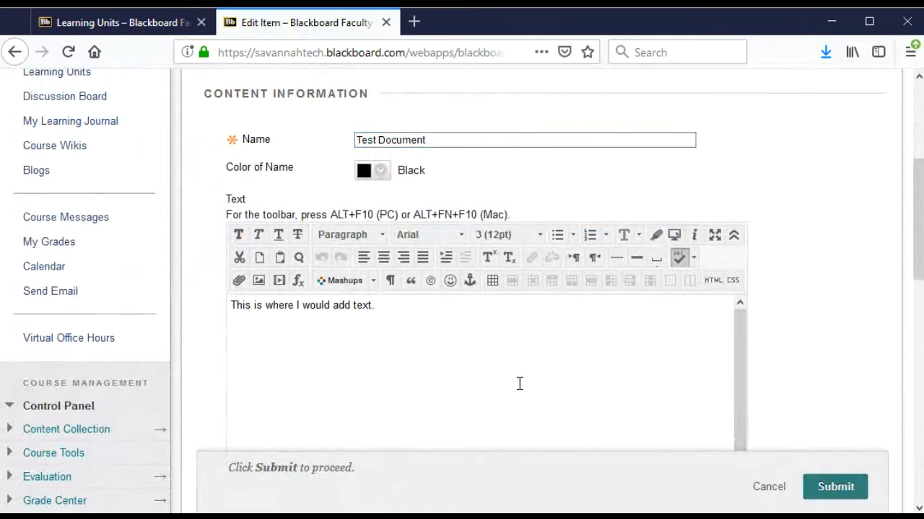
{"action": "key", "text": "Return"}
{"action": "left_click", "coordinate": [777, 482]}
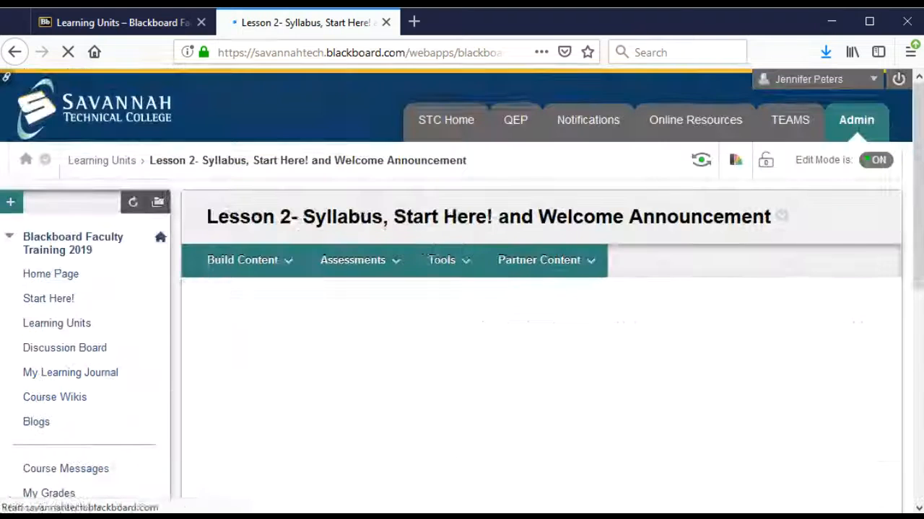
- Open the choices for building new content in the Lesson 2 learning module
{"action": "scroll", "coordinate": [770, 311], "scroll_direction": "down", "scroll_amount": 2}
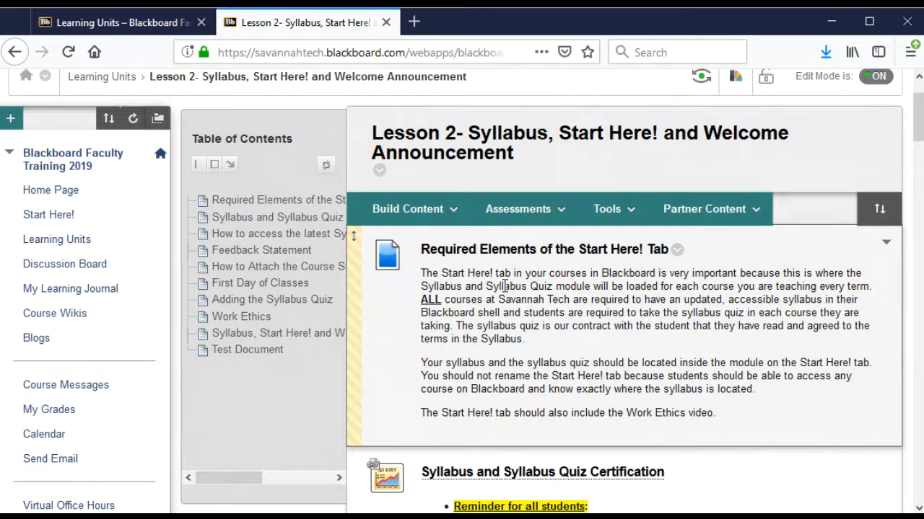
{"action": "left_click", "coordinate": [416, 205]}
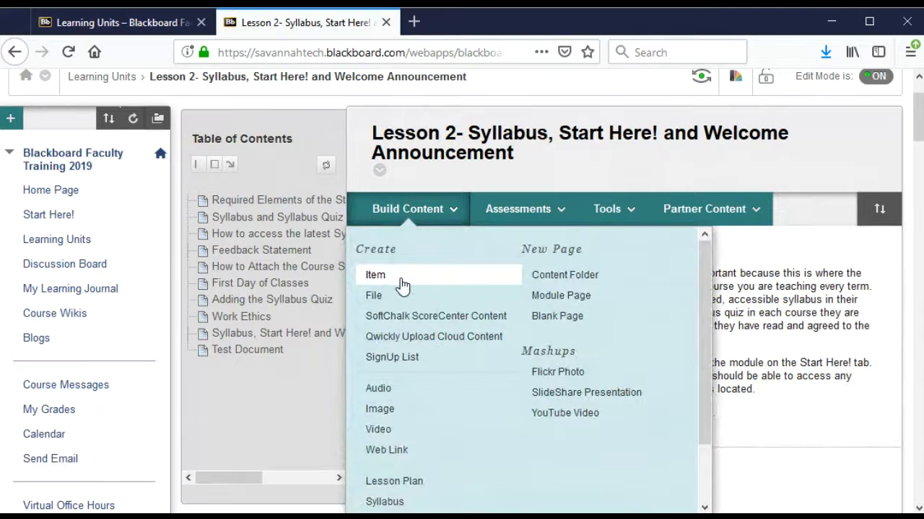